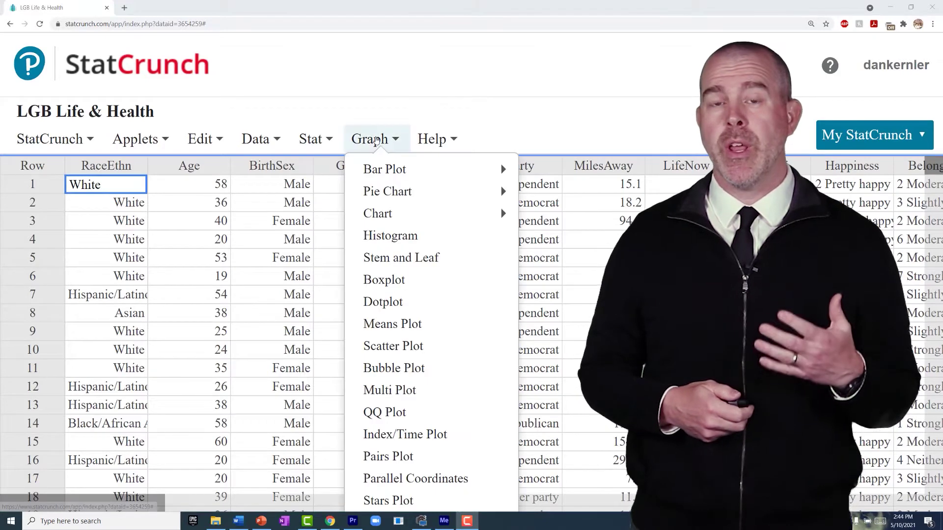
Step: Chart BirthSex as a Percent of Total pie titled 'LGB Adults Birth Sex', moved so its legend shows
{"action": "mouse_move", "coordinate": [442, 191]}
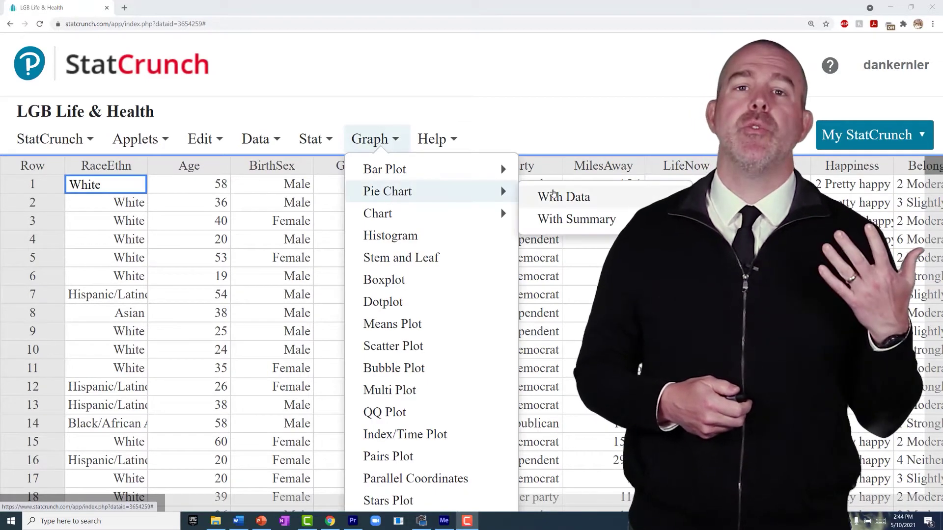
{"action": "left_click", "coordinate": [553, 195]}
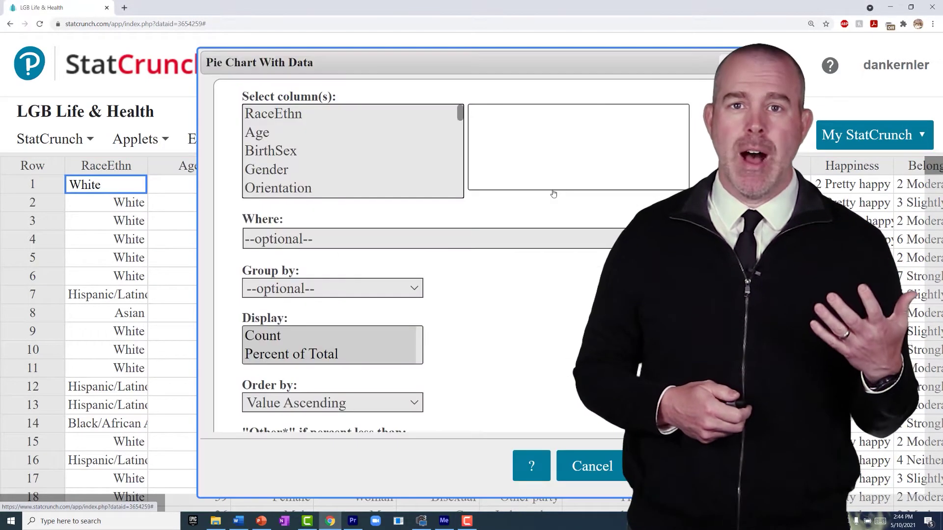
{"action": "left_click", "coordinate": [287, 155]}
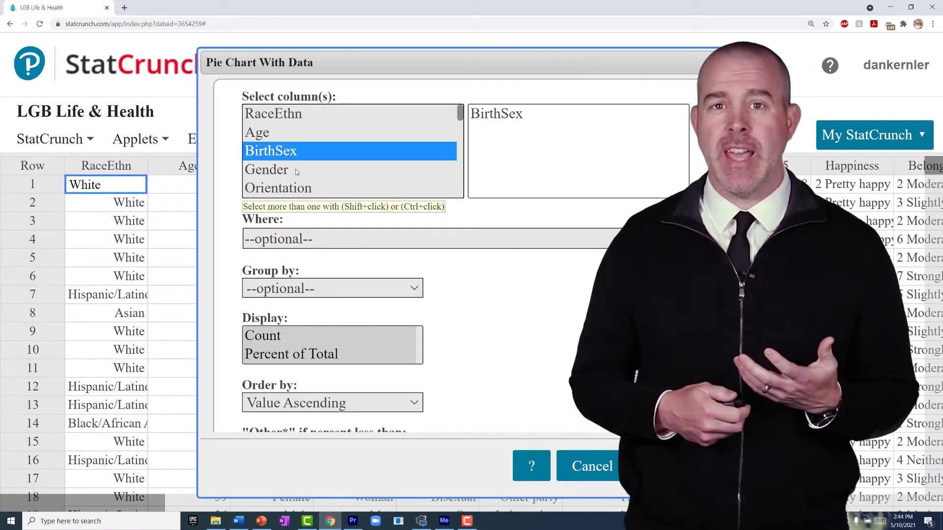
{"action": "left_click", "coordinate": [314, 354]}
{"action": "scroll", "coordinate": [344, 334], "scroll_direction": "down", "scroll_amount": 7}
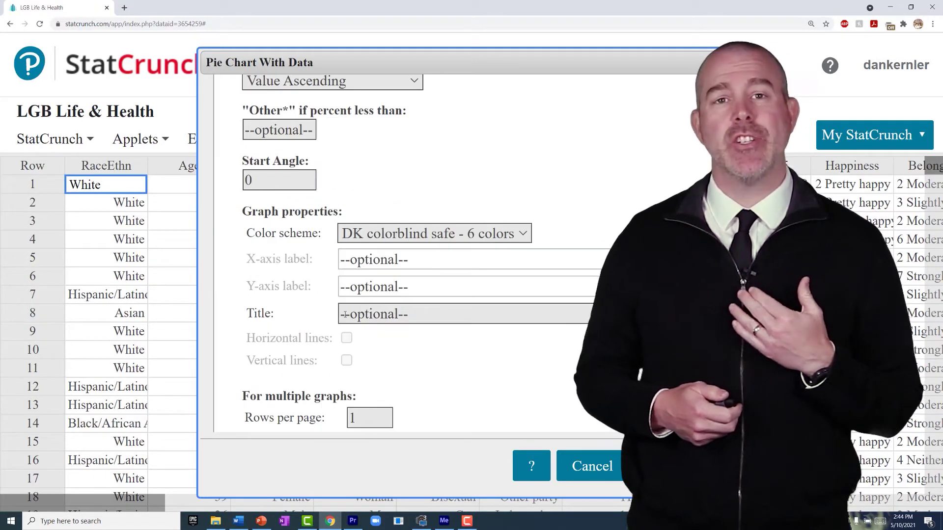
{"action": "left_click", "coordinate": [345, 314]}
{"action": "type", "text": "LG"}
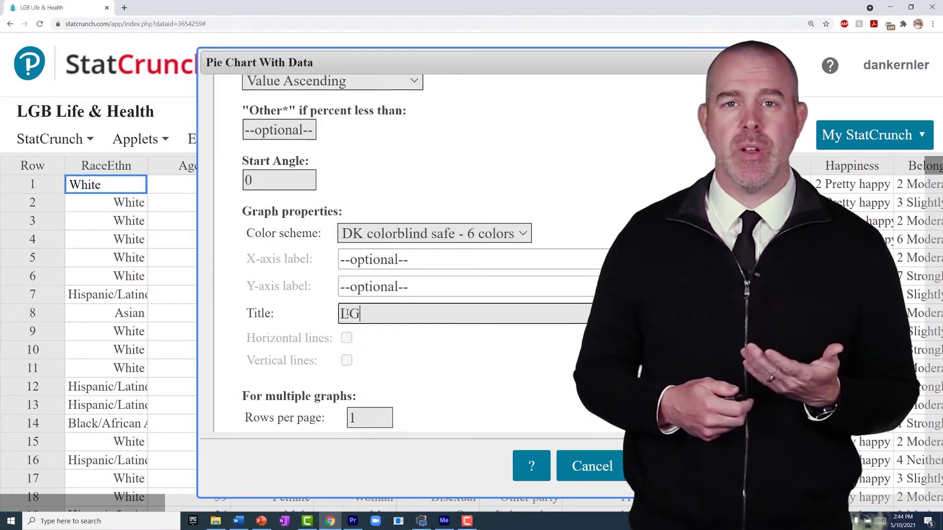
{"action": "type", "text": "B Adult"}
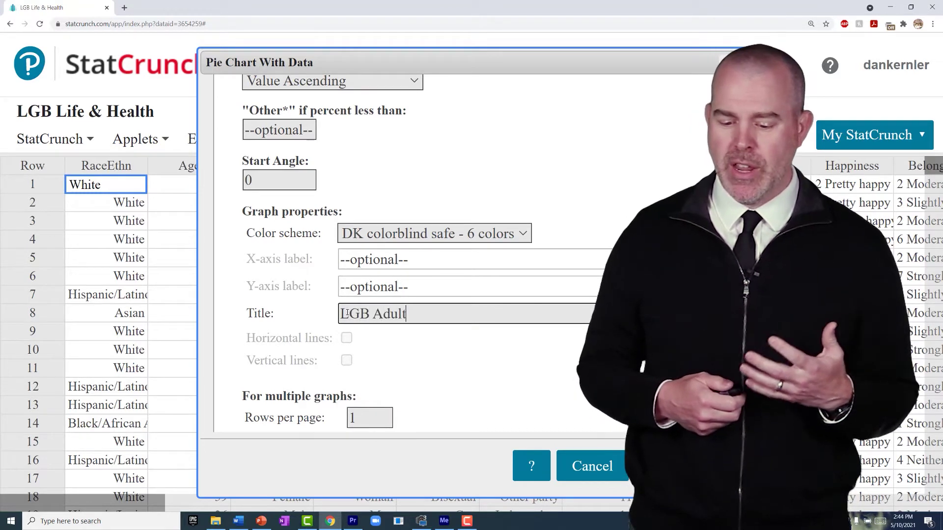
{"action": "type", "text": "s Birth "}
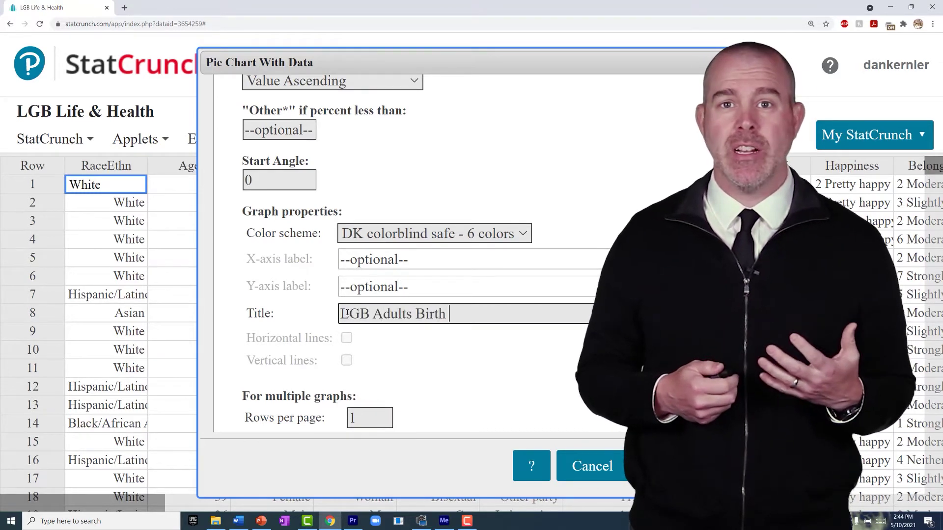
{"action": "type", "text": "Sex"}
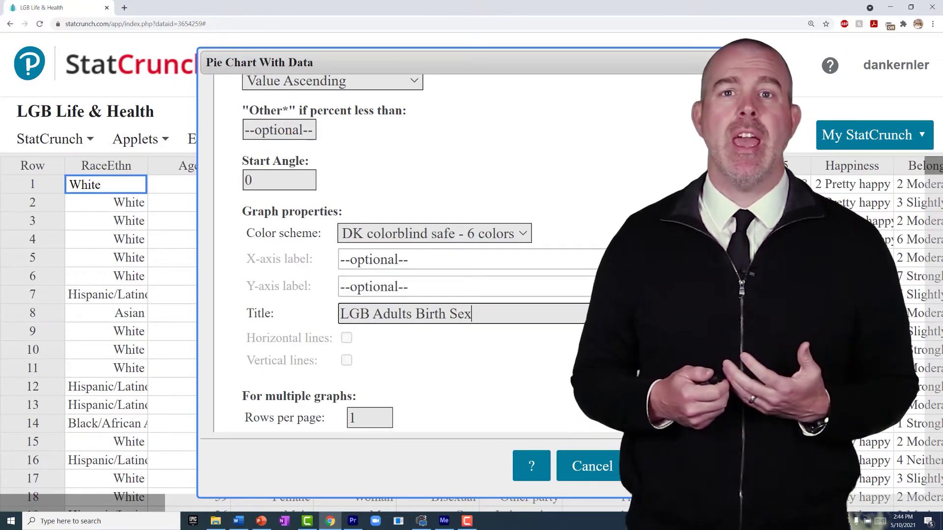
{"action": "left_click", "coordinate": [660, 465]}
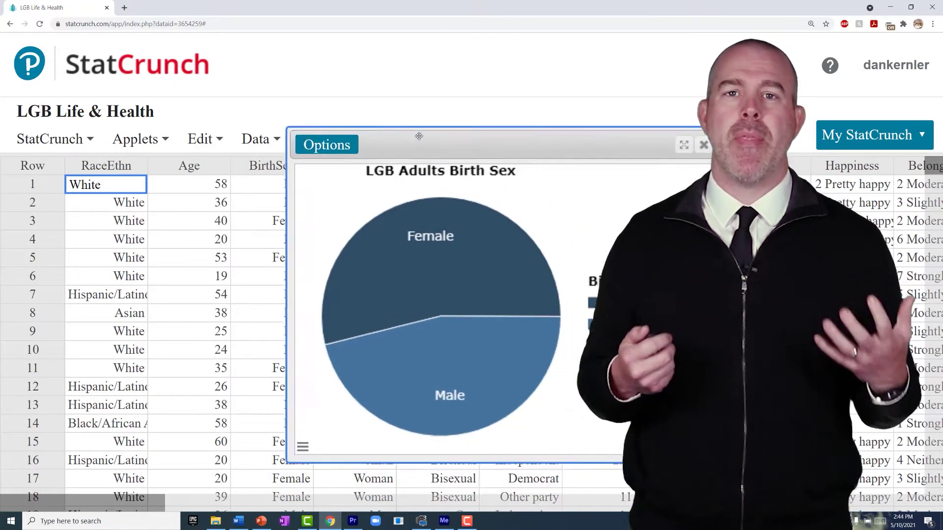
{"action": "left_click_drag", "start_coordinate": [419, 136], "coordinate": [275, 221]}
Step: Set up a Relative Frequency bar plot of BirthSex titled 'LGB Adults Birth Sex'
{"action": "left_click", "coordinate": [373, 139]}
{"action": "mouse_move", "coordinate": [383, 170]}
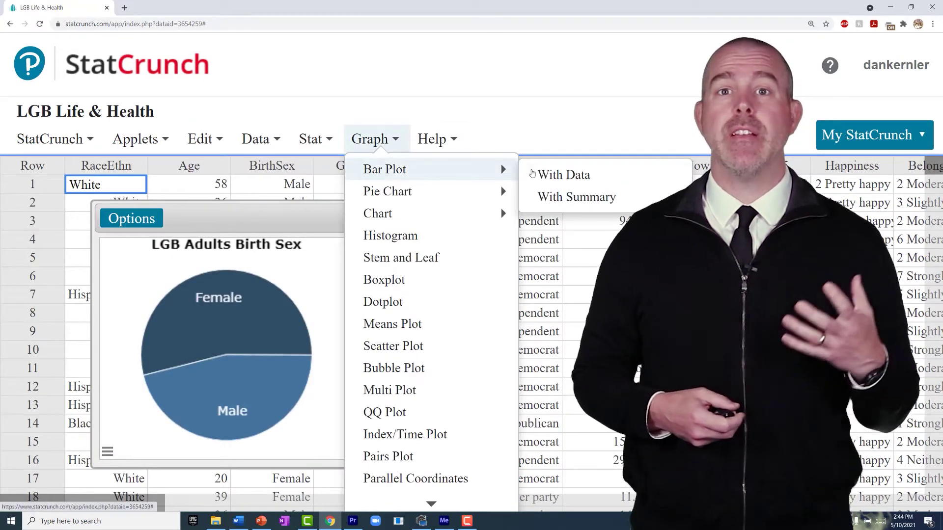
{"action": "left_click", "coordinate": [532, 174]}
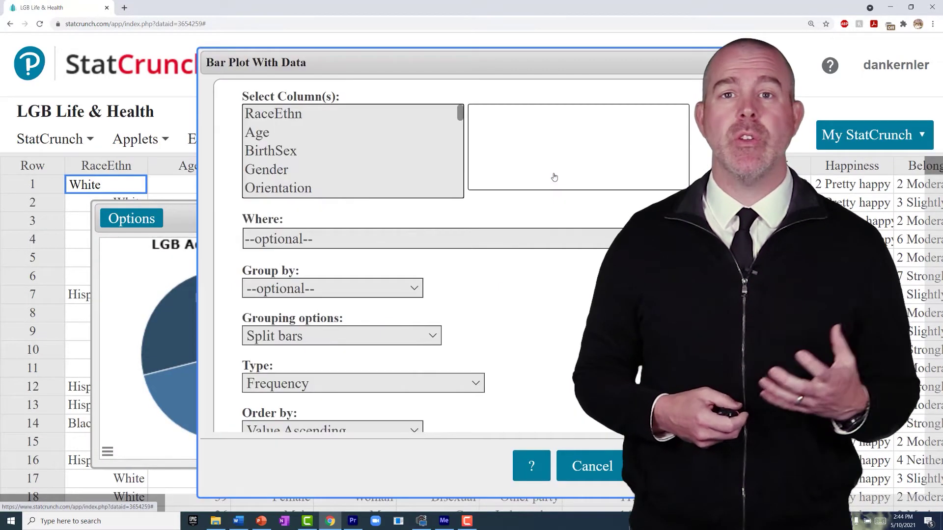
{"action": "left_click", "coordinate": [317, 152]}
{"action": "scroll", "coordinate": [499, 294], "scroll_direction": "down", "scroll_amount": 3}
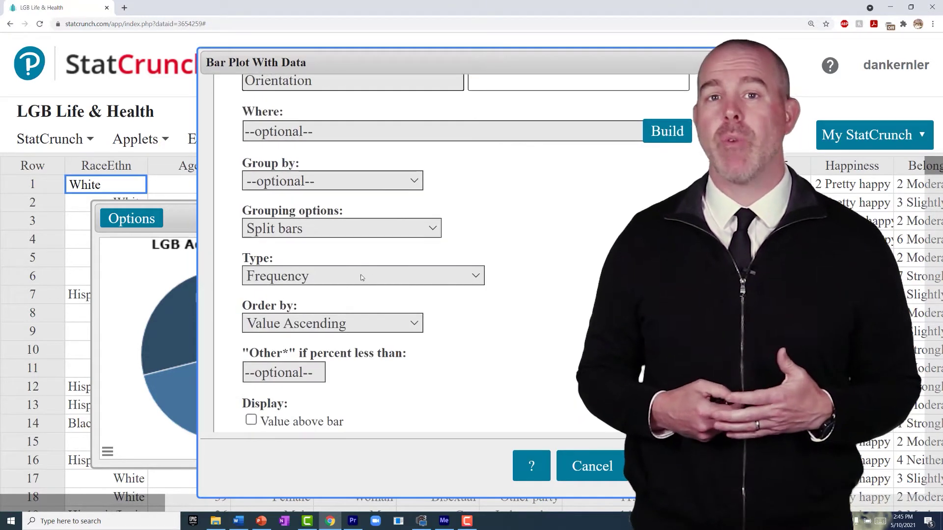
{"action": "left_click", "coordinate": [361, 277]}
{"action": "left_click", "coordinate": [358, 313]}
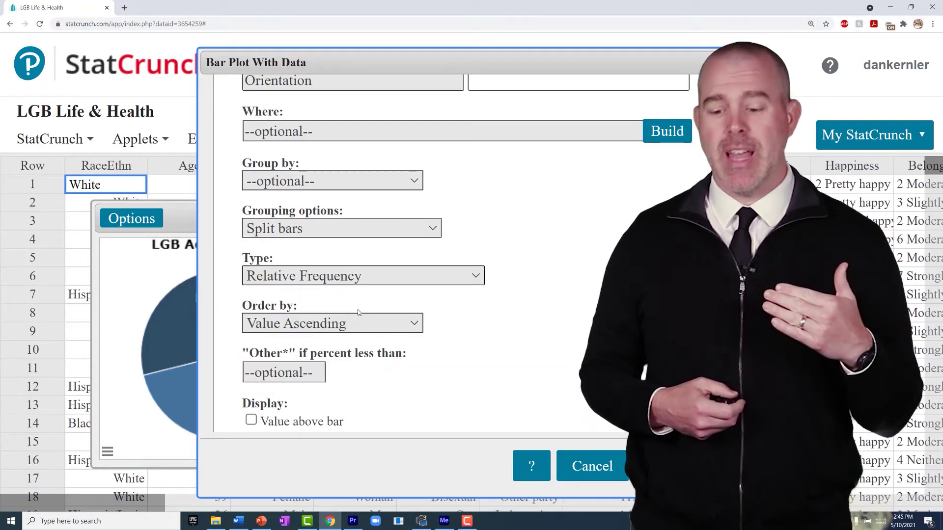
{"action": "scroll", "coordinate": [553, 268], "scroll_direction": "down", "scroll_amount": 5}
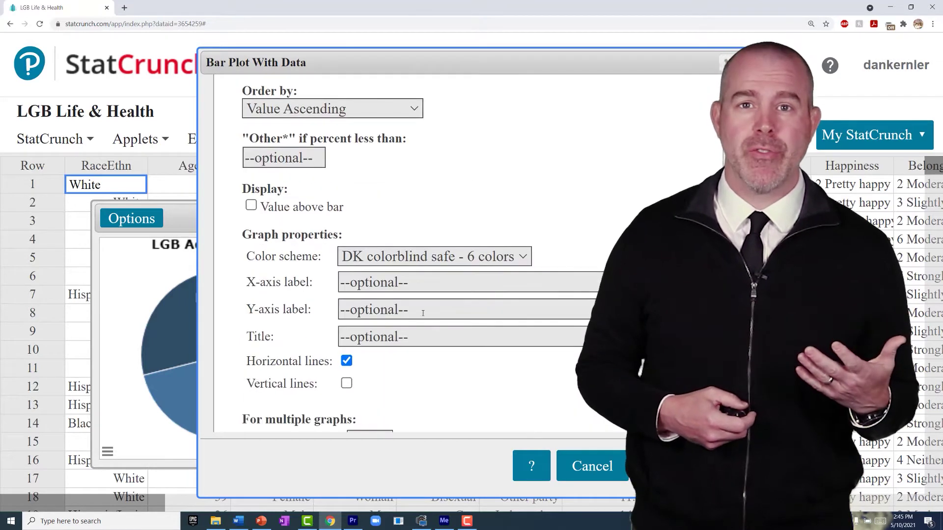
{"action": "left_click", "coordinate": [383, 338]}
{"action": "type", "text": "LGB"}
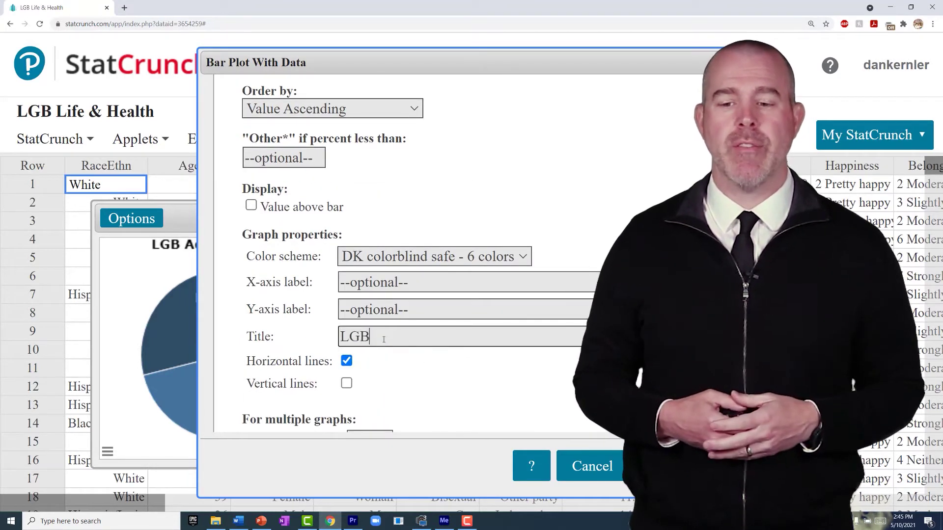
{"action": "type", "text": " Adults Birth Sex"}
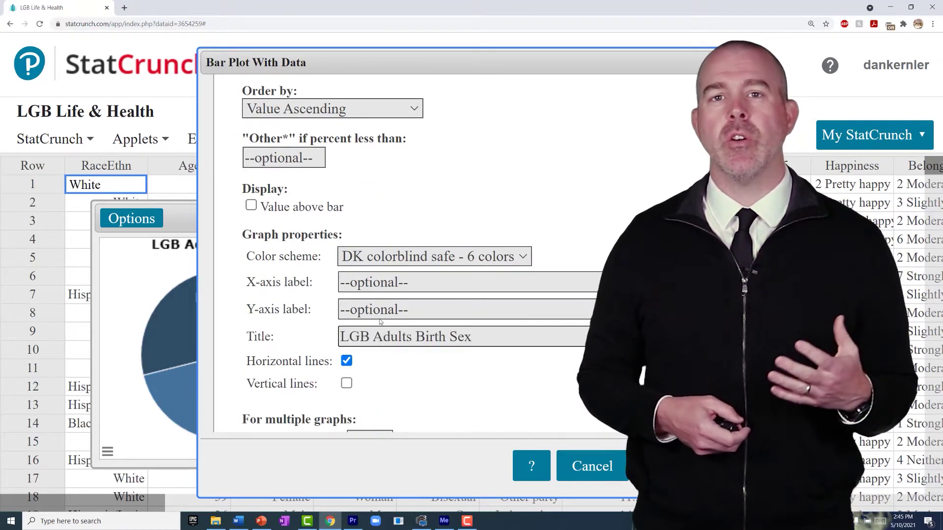
Step: Label the axes 'Birth Sex' and 'Relative Frequency', then draw the chart and centre it
{"action": "left_click", "coordinate": [378, 283]}
{"action": "type", "text": "Birth Sex"}
{"action": "left_click", "coordinate": [365, 312]}
{"action": "type", "text": "R"}
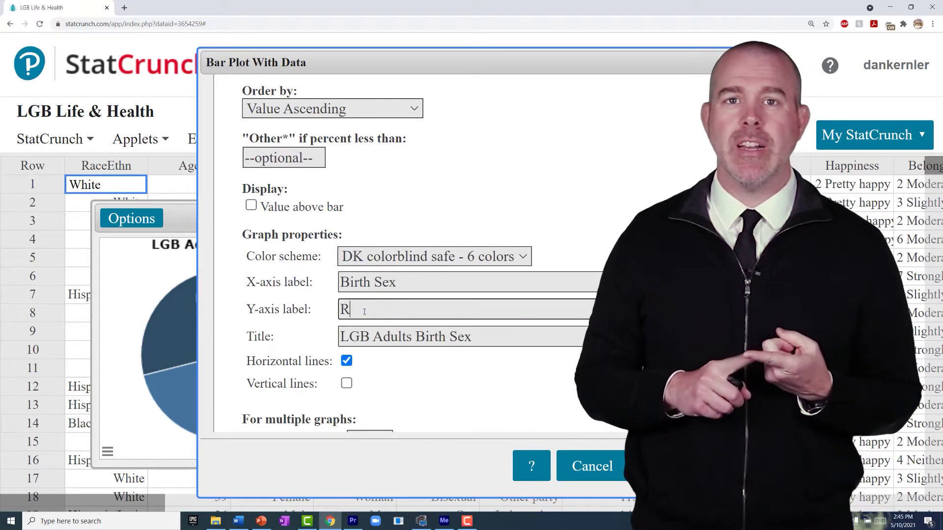
{"action": "type", "text": "elative Frequency"}
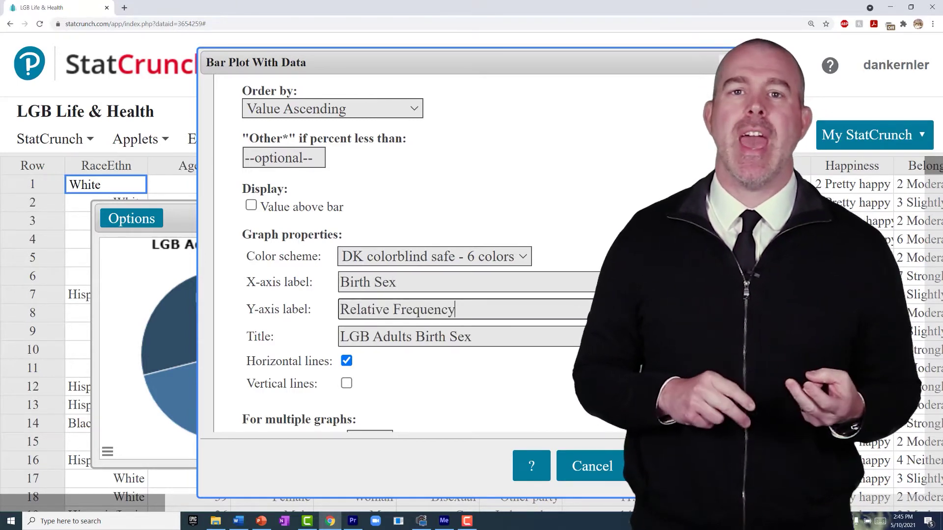
{"action": "key", "text": "Return"}
{"action": "left_click_drag", "start_coordinate": [627, 201], "coordinate": [378, 179]}
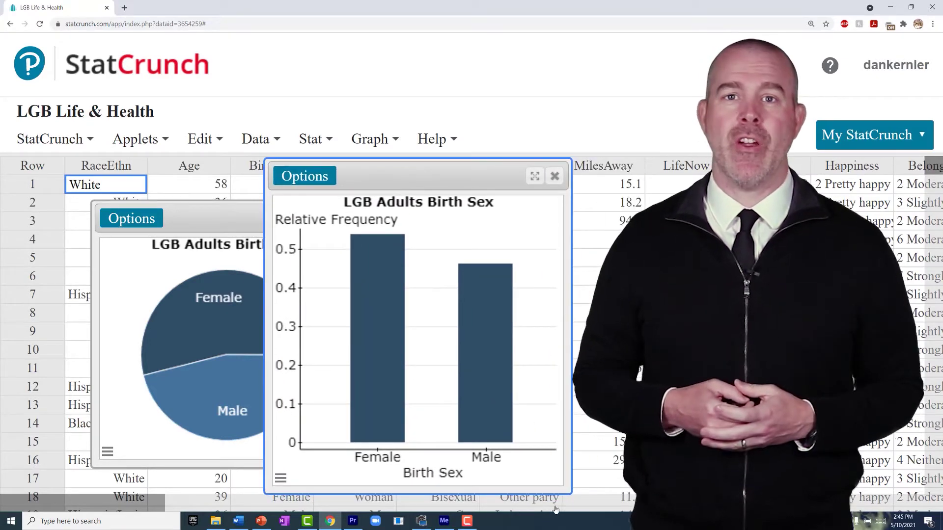
Step: Make the bar chart window wider and shorter
{"action": "left_click_drag", "start_coordinate": [572, 496], "coordinate": [608, 478]}
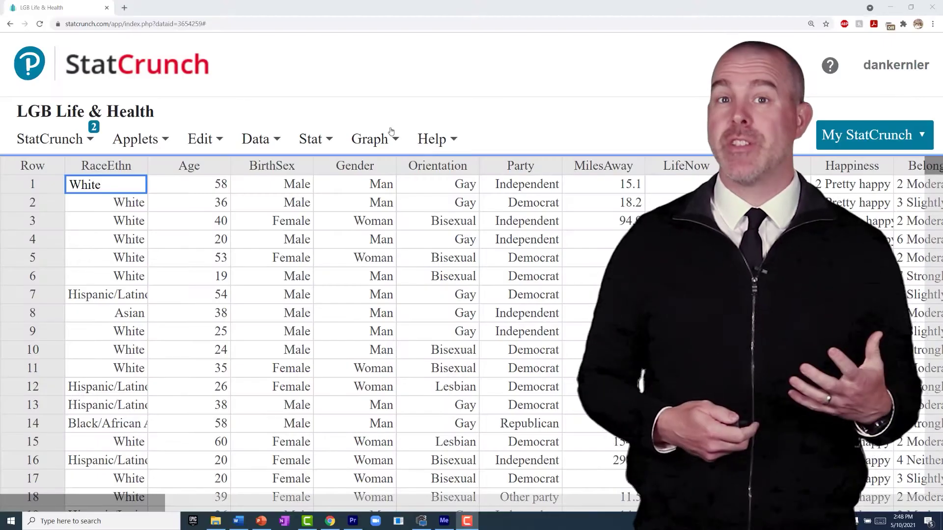
Step: Set up a bar plot of OutFamily grouped by BirthSex showing Relative Frequency within category
{"action": "left_click", "coordinate": [383, 141]}
{"action": "mouse_move", "coordinate": [386, 168]}
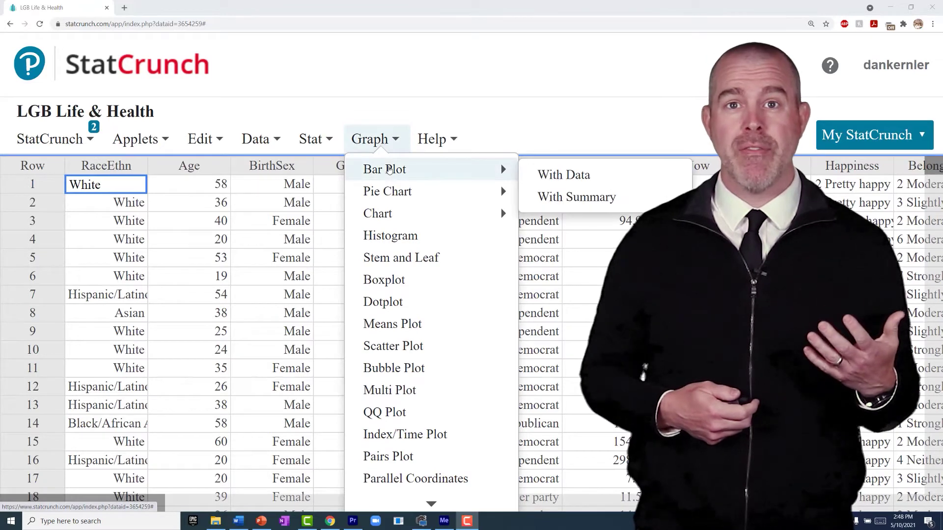
{"action": "left_click", "coordinate": [547, 174]}
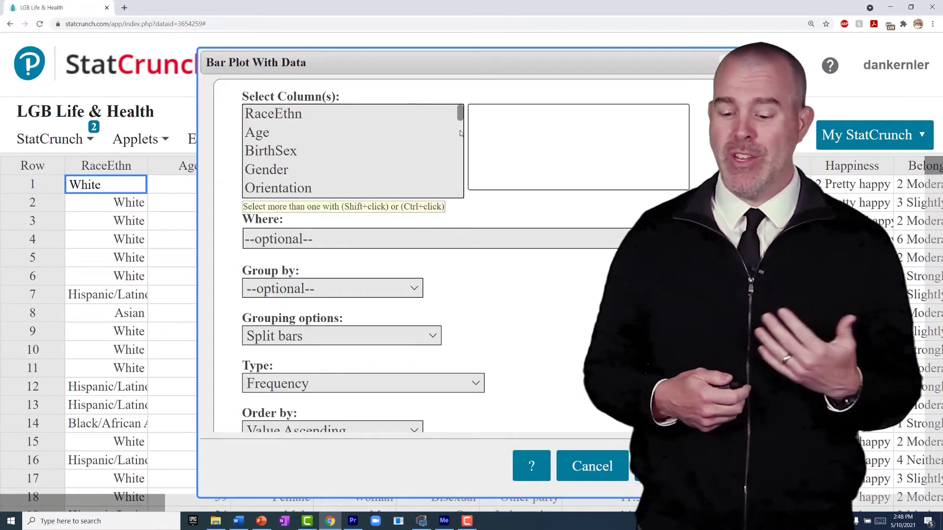
{"action": "left_click_drag", "start_coordinate": [460, 120], "coordinate": [406, 168]}
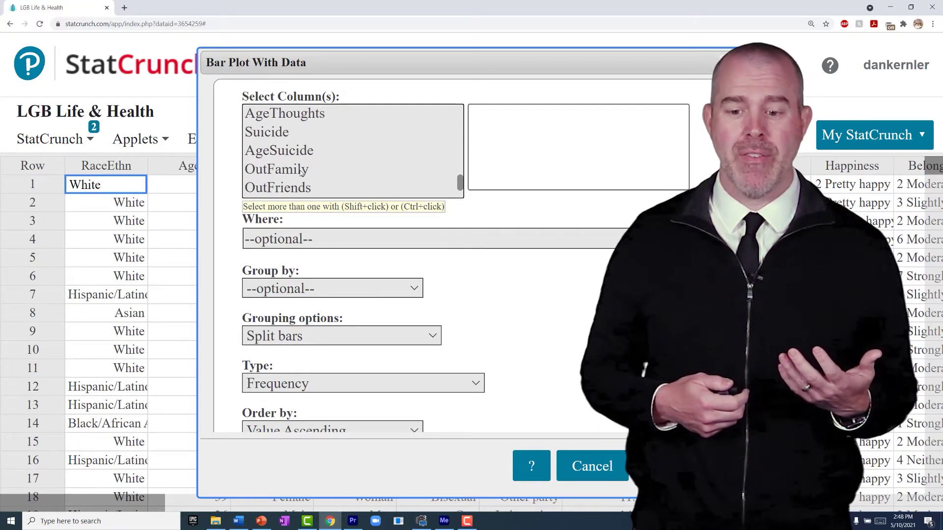
{"action": "left_click", "coordinate": [388, 169]}
{"action": "left_click", "coordinate": [297, 290]}
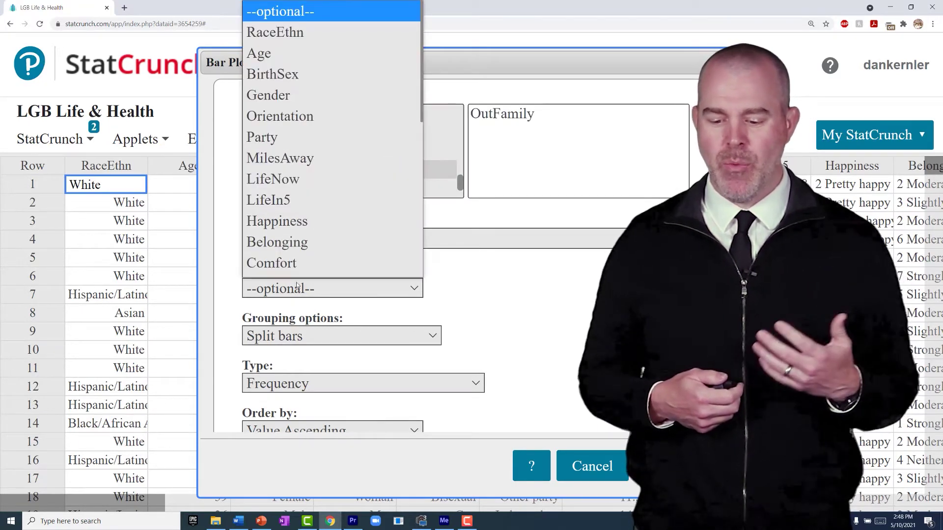
{"action": "scroll", "coordinate": [295, 147], "scroll_direction": "down", "scroll_amount": 1}
{"action": "left_click", "coordinate": [292, 58]}
{"action": "scroll", "coordinate": [365, 164], "scroll_direction": "down", "scroll_amount": 5}
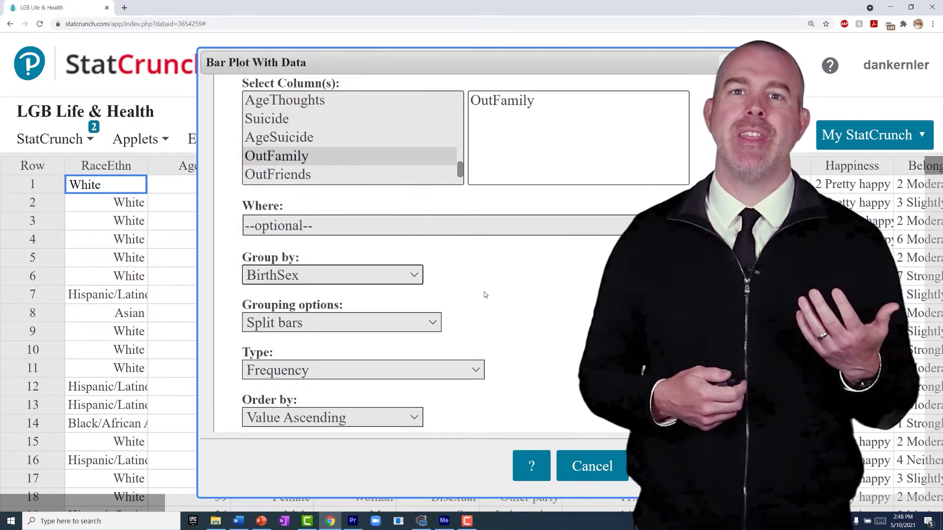
{"action": "left_click", "coordinate": [363, 165]}
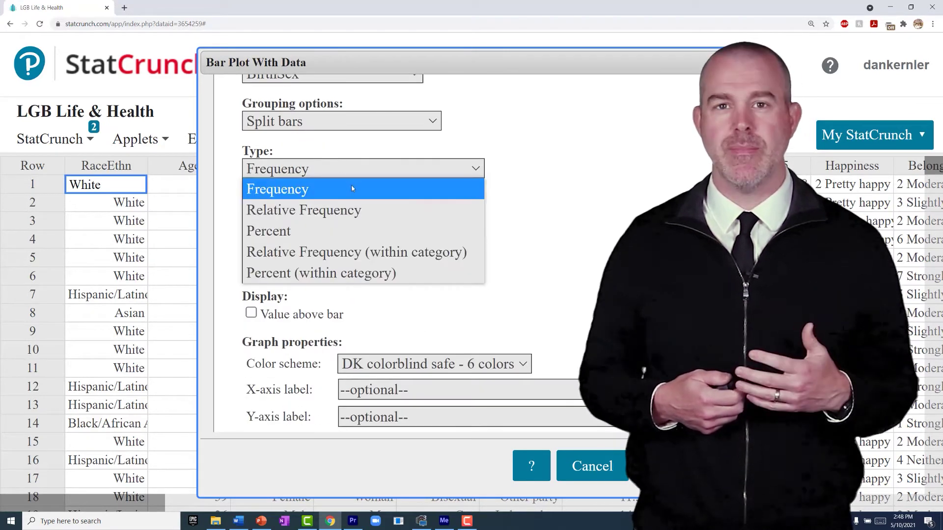
{"action": "left_click", "coordinate": [373, 254]}
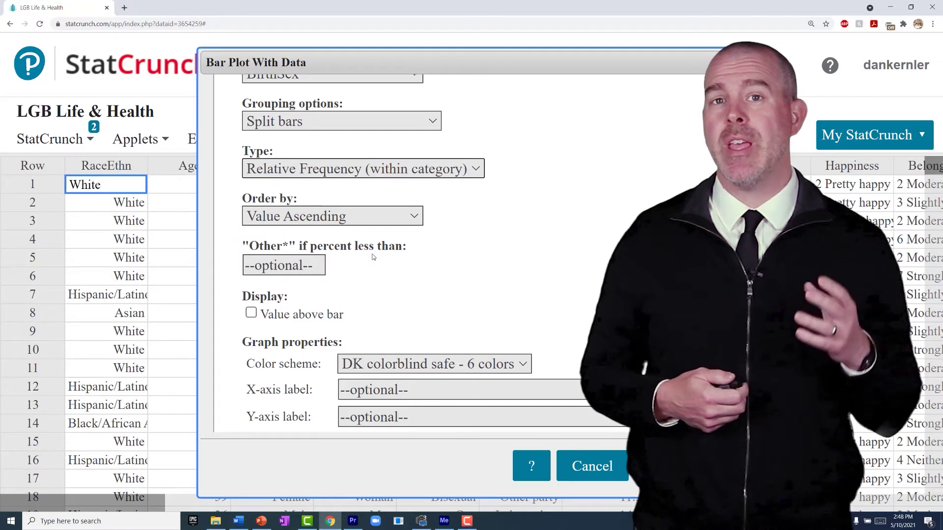
Step: Title it 'LGB Adults Out to Family by Birth Sex', label axes Relative Frequency and Birth Sex, and compute
{"action": "scroll", "coordinate": [540, 265], "scroll_direction": "down", "scroll_amount": 2}
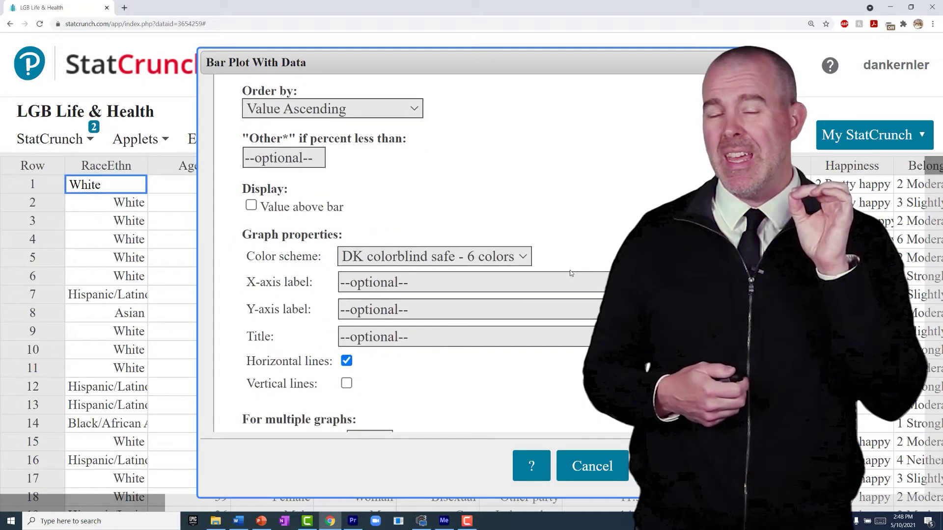
{"action": "left_click", "coordinate": [424, 341]}
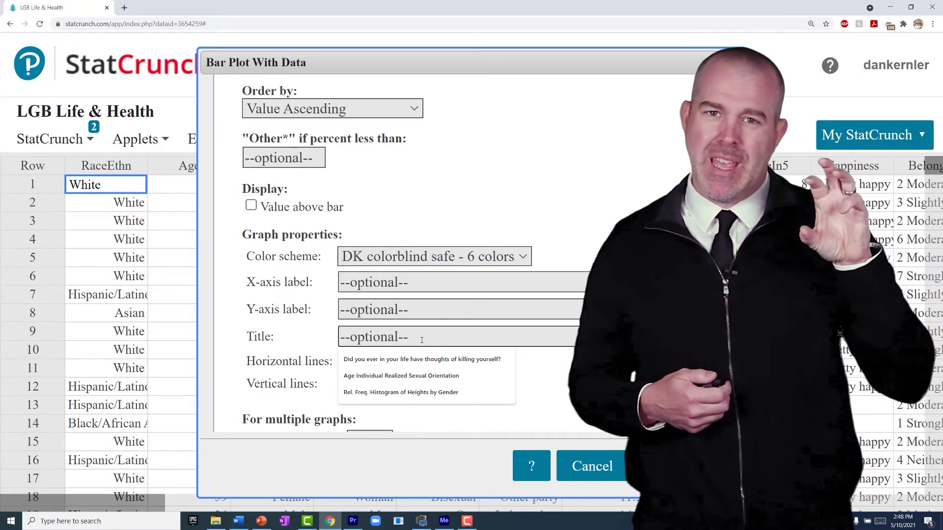
{"action": "type", "text": "LGB Adults Out to Fami"}
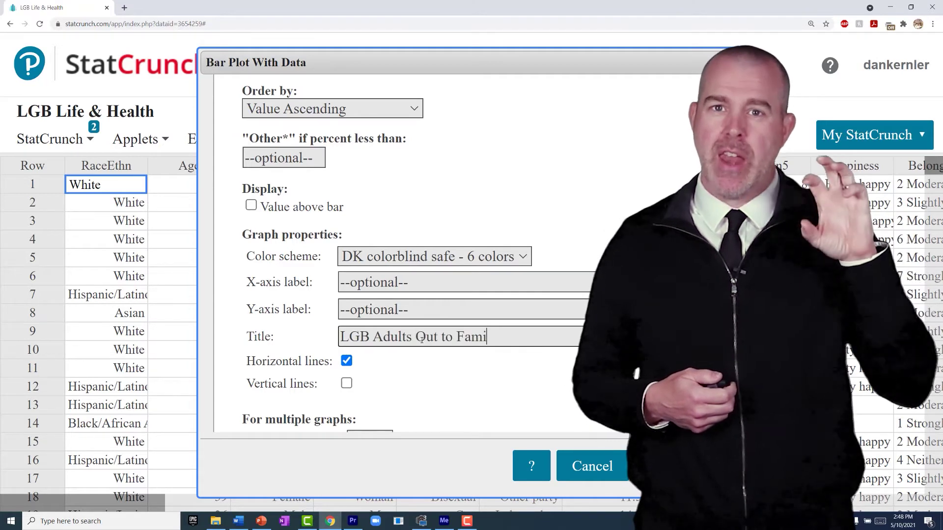
{"action": "type", "text": "ly by Birth Sex"}
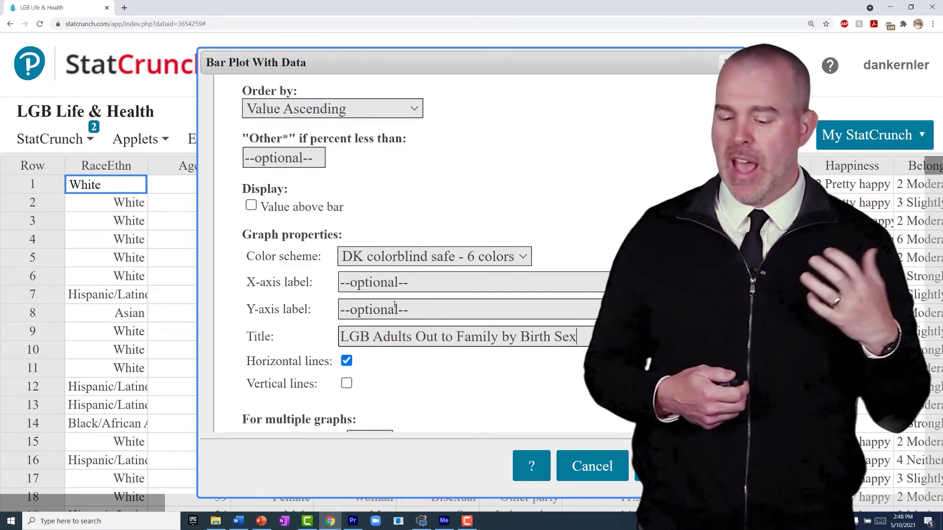
{"action": "left_click", "coordinate": [394, 305]}
{"action": "type", "text": "Relative Frequency"}
{"action": "key", "text": "shift+Tab"}
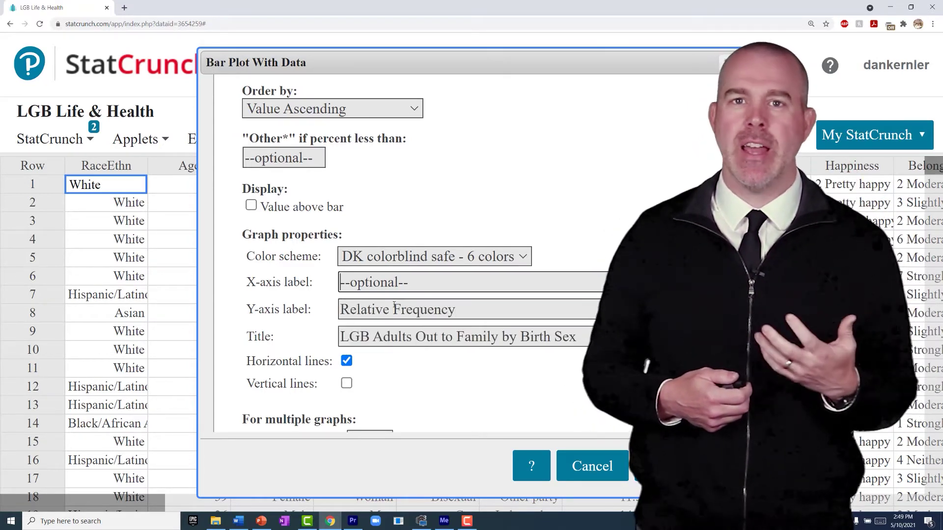
{"action": "type", "text": "Birth Sex"}
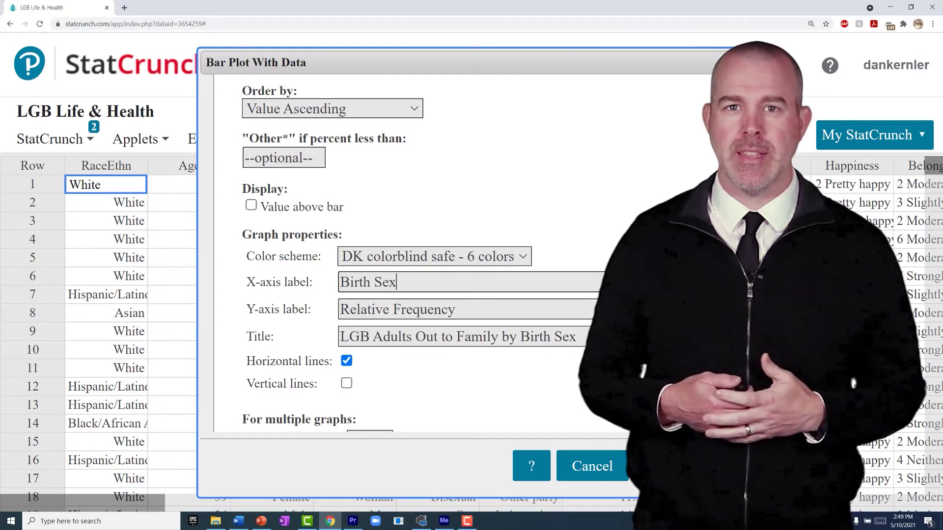
{"action": "key", "text": "Return"}
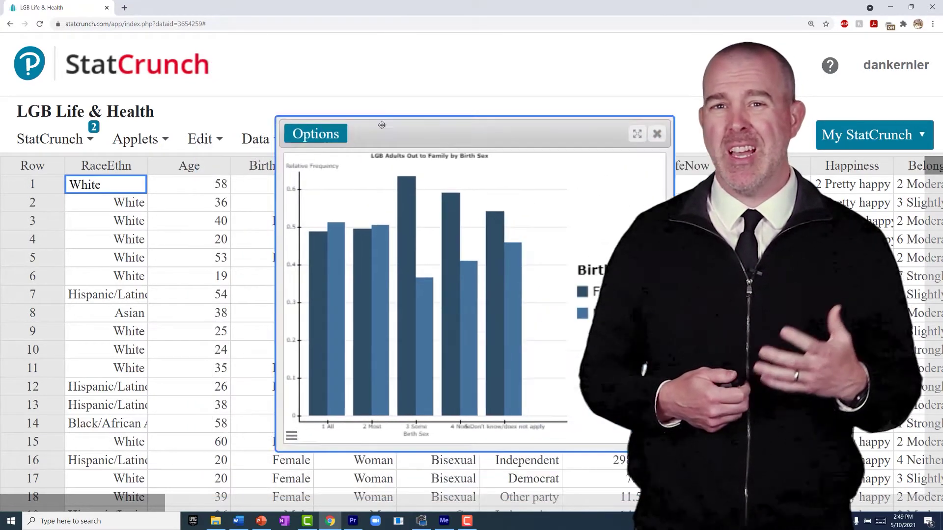
Step: Move the chart up-left and widen it to reveal the bars and BirthSex legend
{"action": "left_click_drag", "start_coordinate": [382, 125], "coordinate": [308, 109]}
{"action": "left_click_drag", "start_coordinate": [598, 305], "coordinate": [839, 306]}
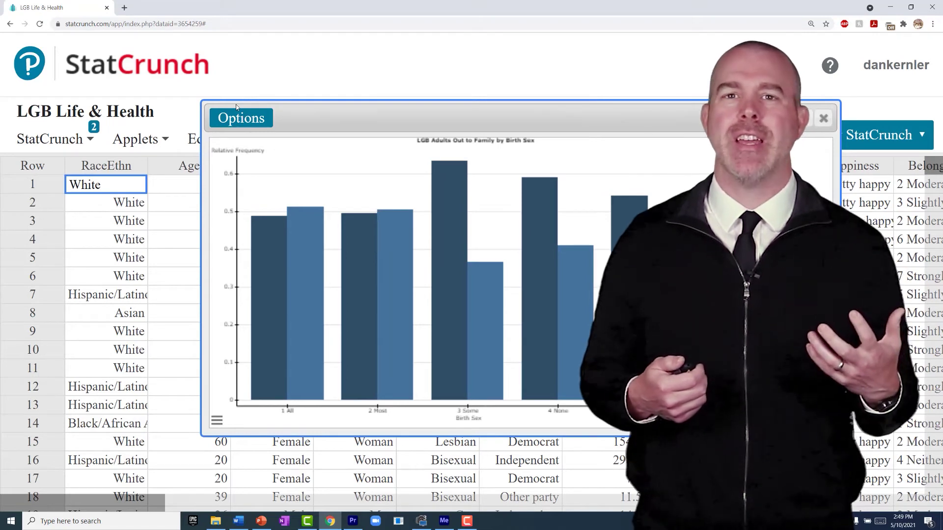
Step: Edit the bar plot to chart BirthSex grouped by OutFamily, and recompute it
{"action": "left_click", "coordinate": [239, 117]}
{"action": "left_click", "coordinate": [238, 140]}
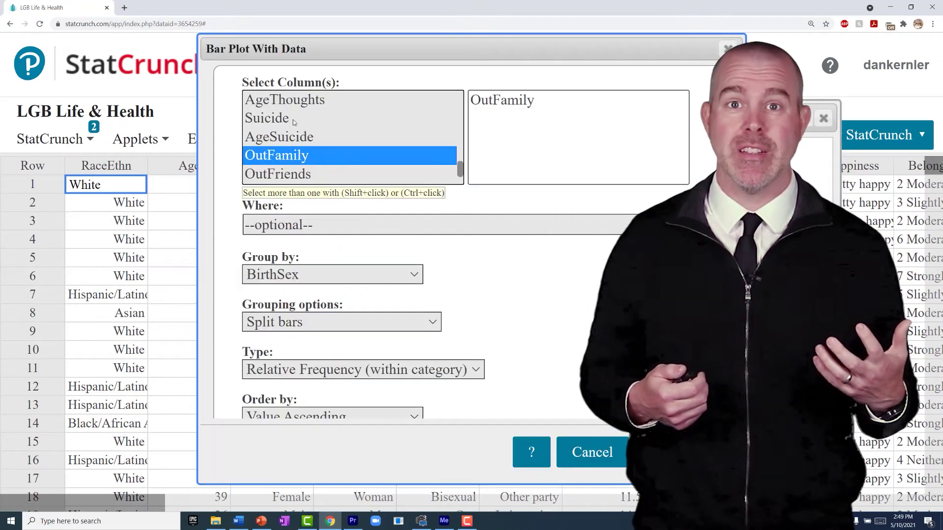
{"action": "left_click", "coordinate": [332, 278]}
{"action": "scroll", "coordinate": [332, 237], "scroll_direction": "down", "scroll_amount": 5}
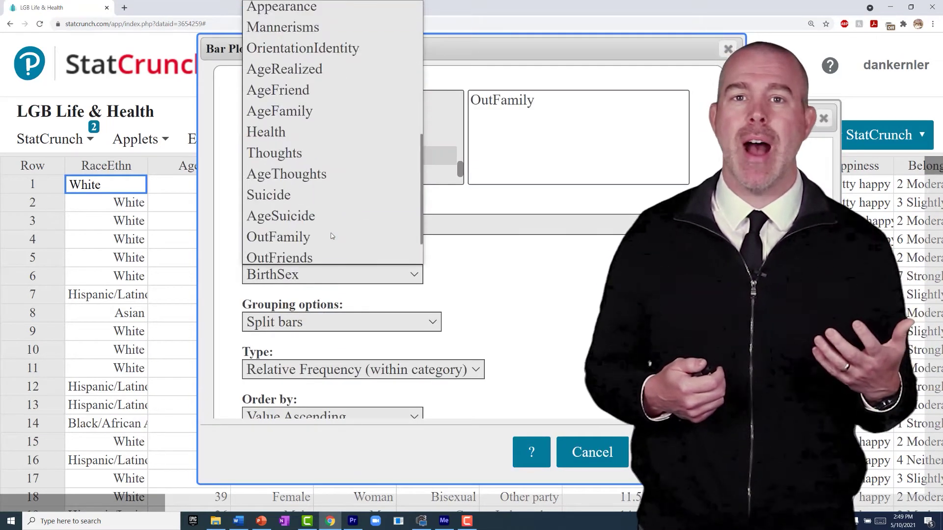
{"action": "scroll", "coordinate": [328, 230], "scroll_direction": "down", "scroll_amount": 1}
{"action": "left_click", "coordinate": [301, 195]}
{"action": "scroll", "coordinate": [457, 168], "scroll_direction": "up", "scroll_amount": 1}
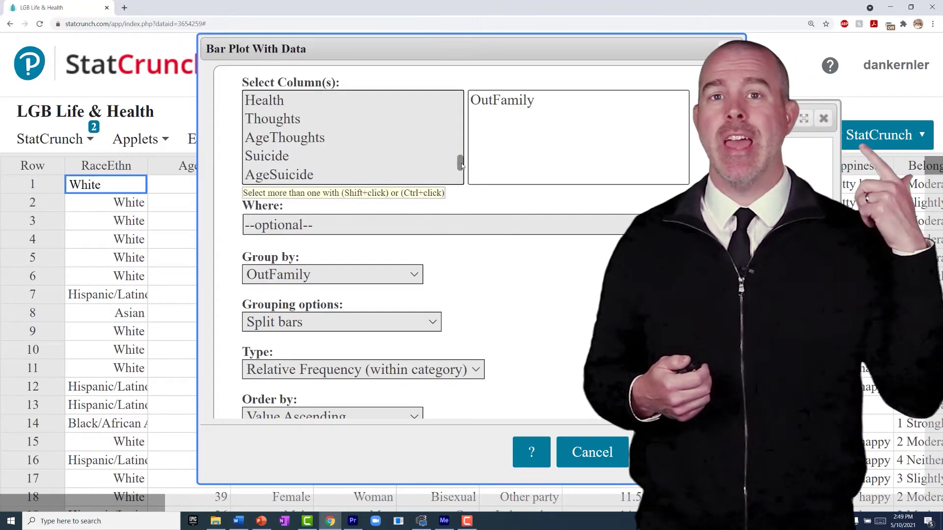
{"action": "left_click_drag", "start_coordinate": [461, 166], "coordinate": [448, 103]}
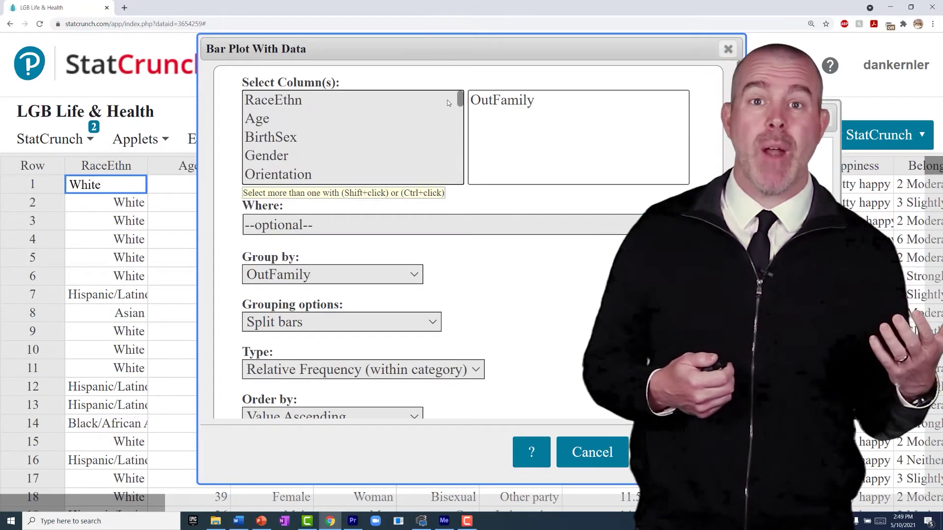
{"action": "left_click", "coordinate": [308, 137]}
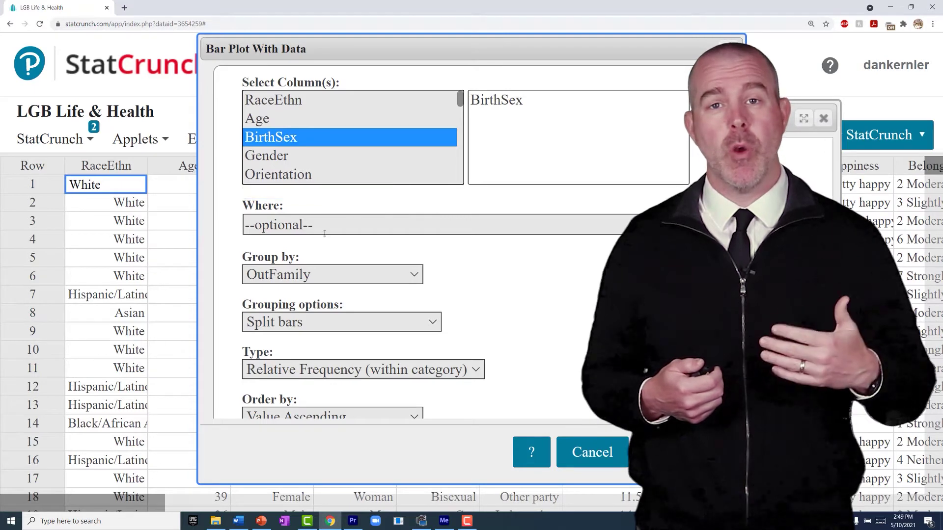
{"action": "left_click", "coordinate": [673, 452]}
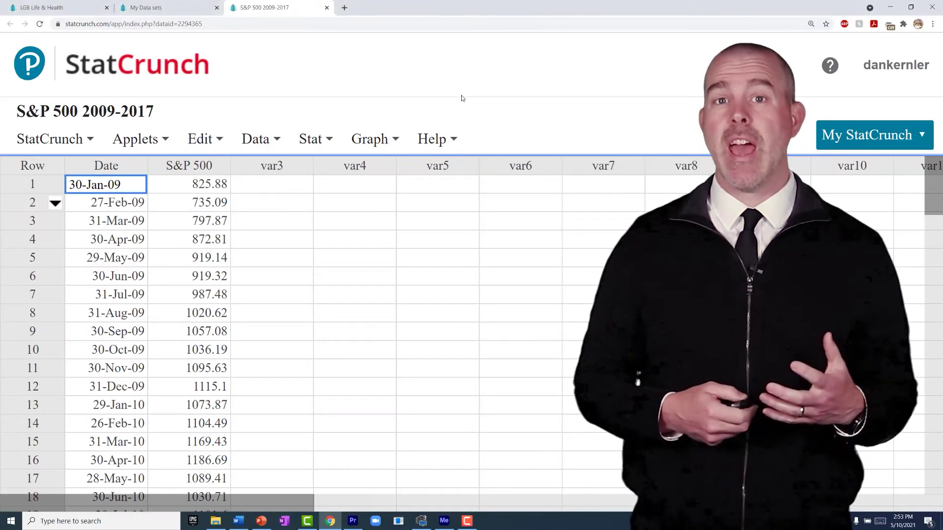
Step: Start an index/time plot of the S&P 500 column with custom time labels from Date
{"action": "left_click", "coordinate": [376, 148]}
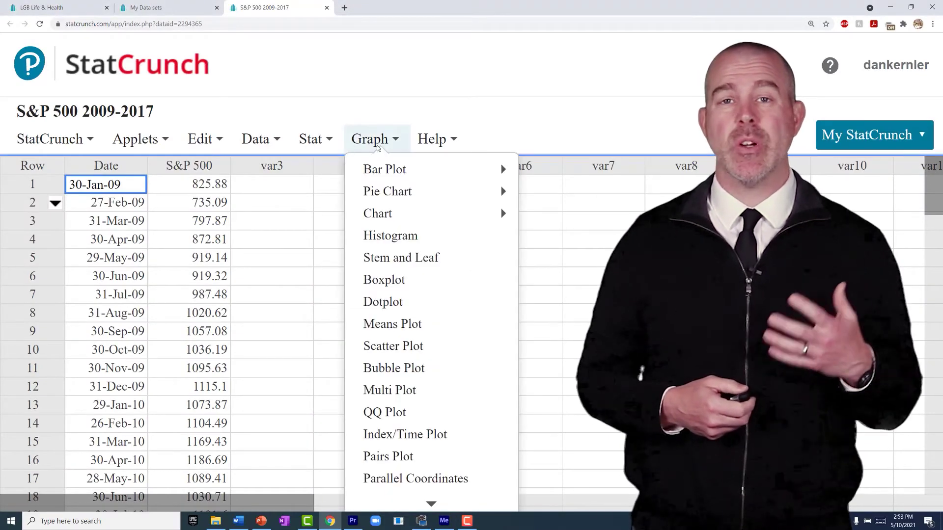
{"action": "left_click", "coordinate": [418, 433]}
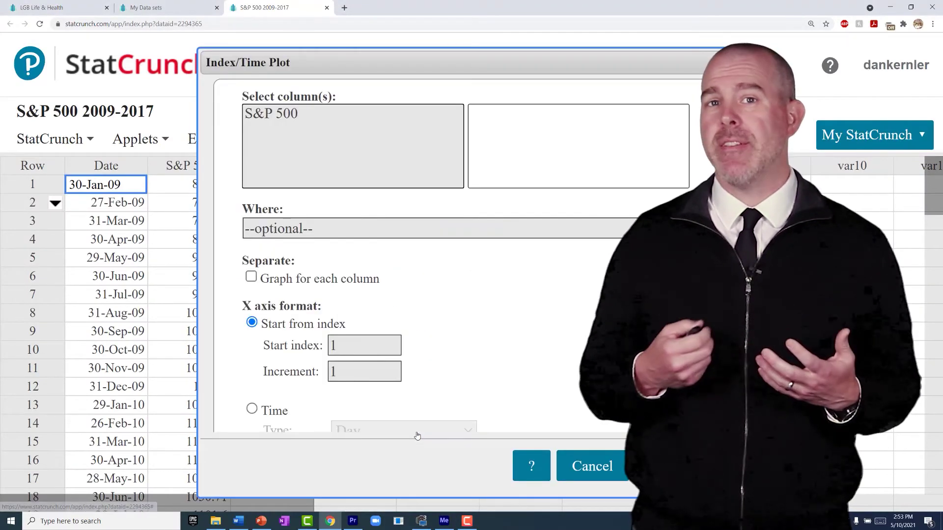
{"action": "left_click", "coordinate": [291, 114]}
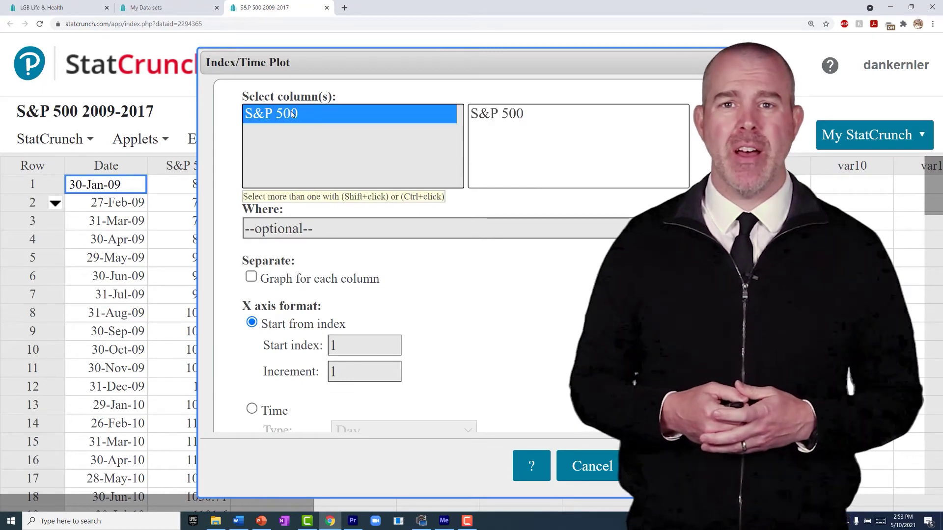
{"action": "scroll", "coordinate": [240, 274], "scroll_direction": "down", "scroll_amount": 4}
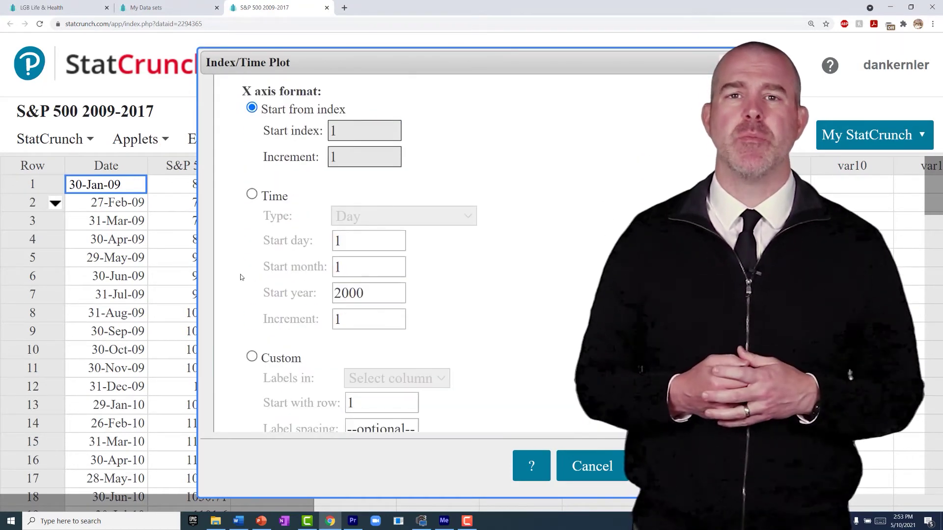
{"action": "scroll", "coordinate": [240, 274], "scroll_direction": "down", "scroll_amount": 2}
{"action": "left_click", "coordinate": [252, 250]}
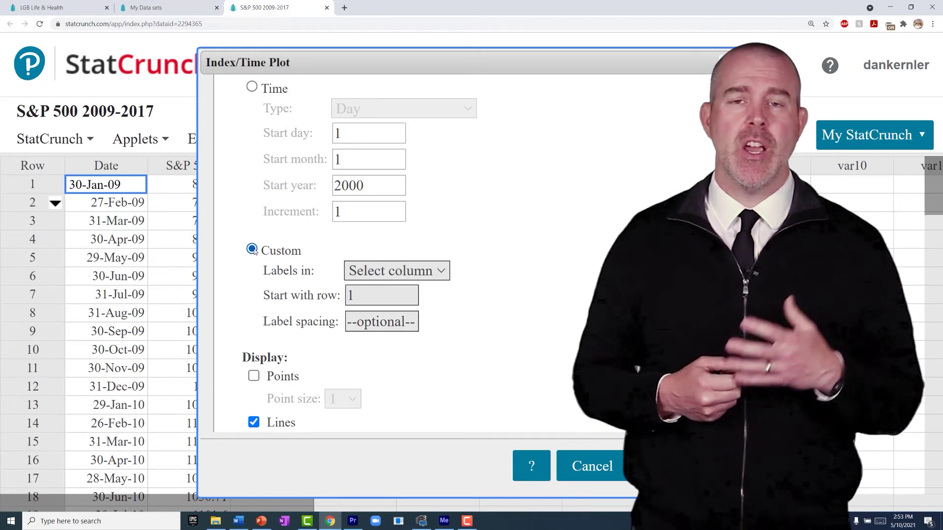
{"action": "left_click", "coordinate": [378, 271]}
{"action": "left_click", "coordinate": [374, 311]}
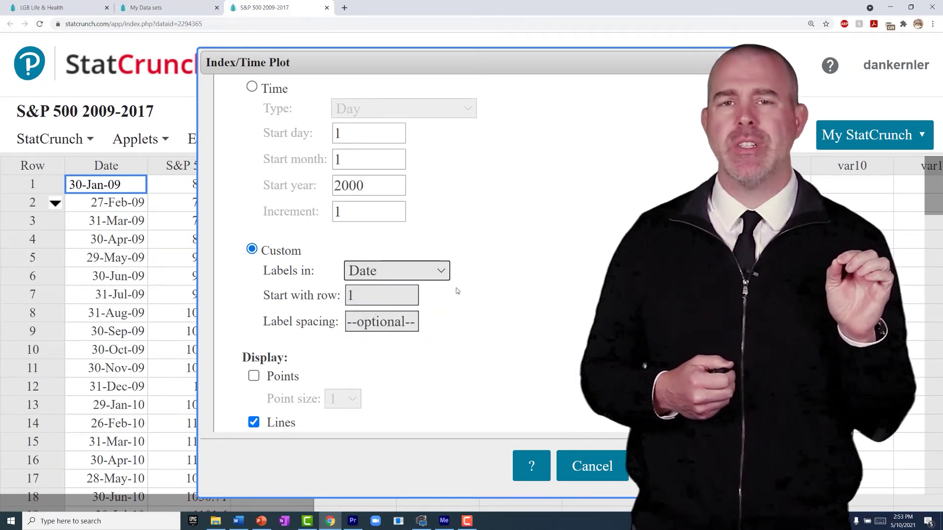
{"action": "scroll", "coordinate": [506, 305], "scroll_direction": "down", "scroll_amount": 2}
{"action": "scroll", "coordinate": [507, 305], "scroll_direction": "down", "scroll_amount": 2}
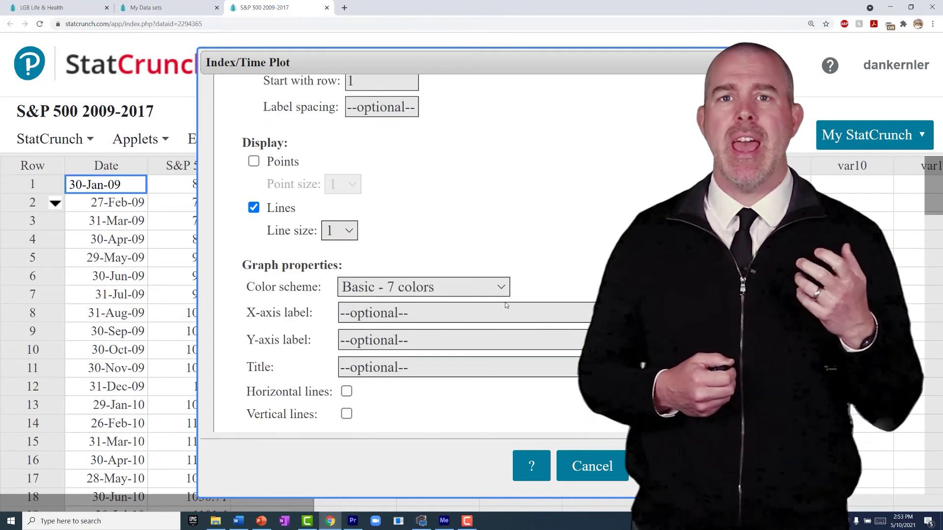
{"action": "left_click", "coordinate": [358, 315]}
{"action": "type", "text": "Date"}
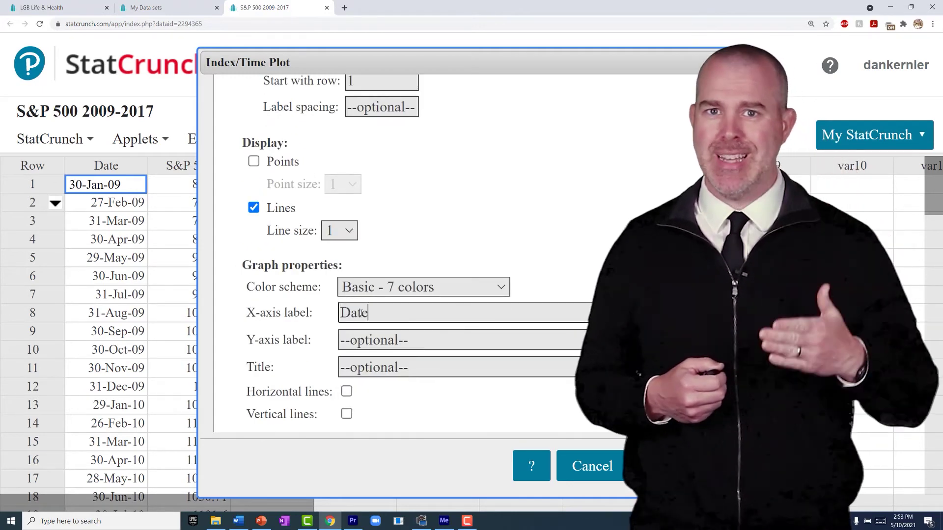
{"action": "key", "text": "Tab"}
{"action": "type", "text": "S"}
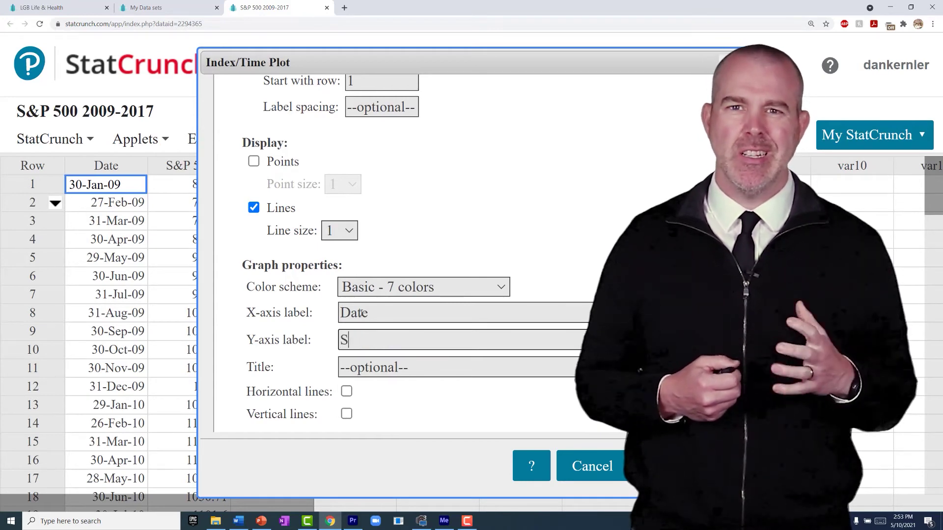
{"action": "type", "text": "&P 500"}
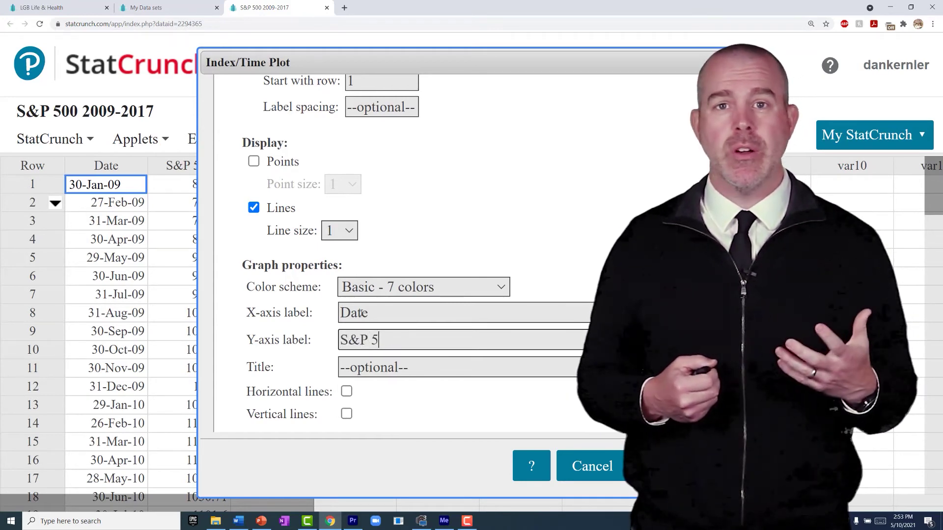
{"action": "key", "text": "Tab"}
{"action": "type", "text": "S&P 500"}
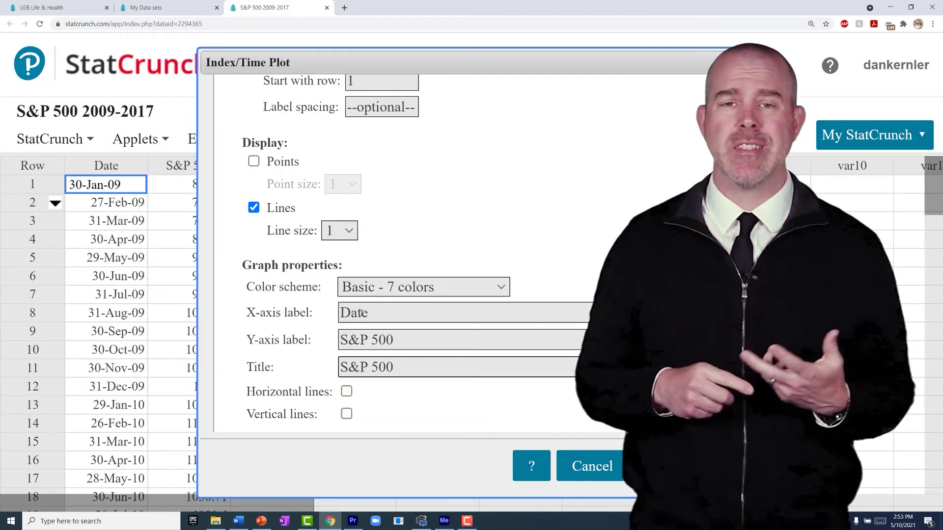
{"action": "type", "text": " 2009-2017"}
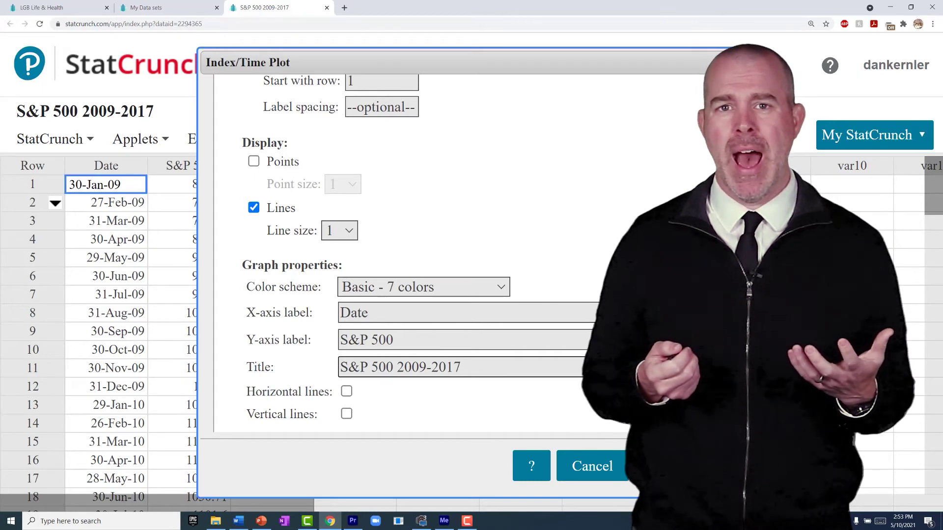
{"action": "left_click", "coordinate": [670, 465]}
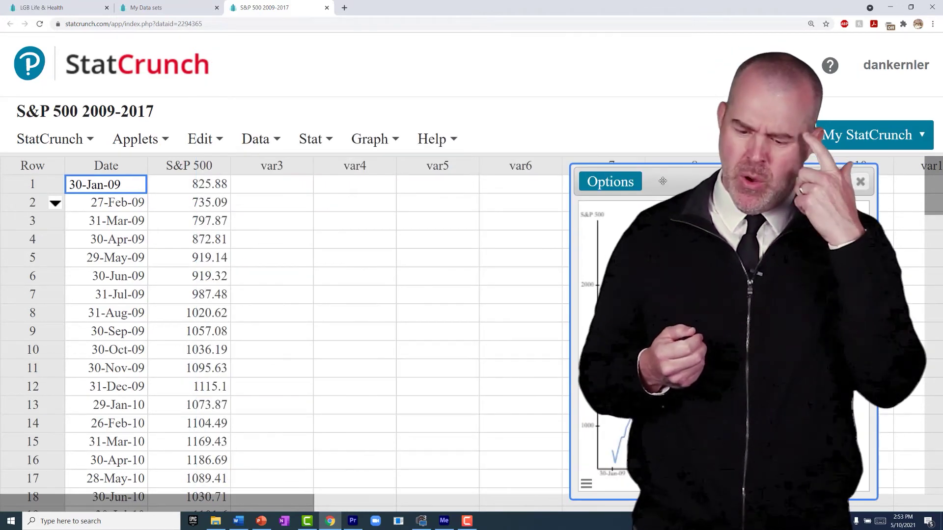
Step: Move the time plot window left and enlarge it for viewing
{"action": "left_click_drag", "start_coordinate": [651, 185], "coordinate": [276, 154]}
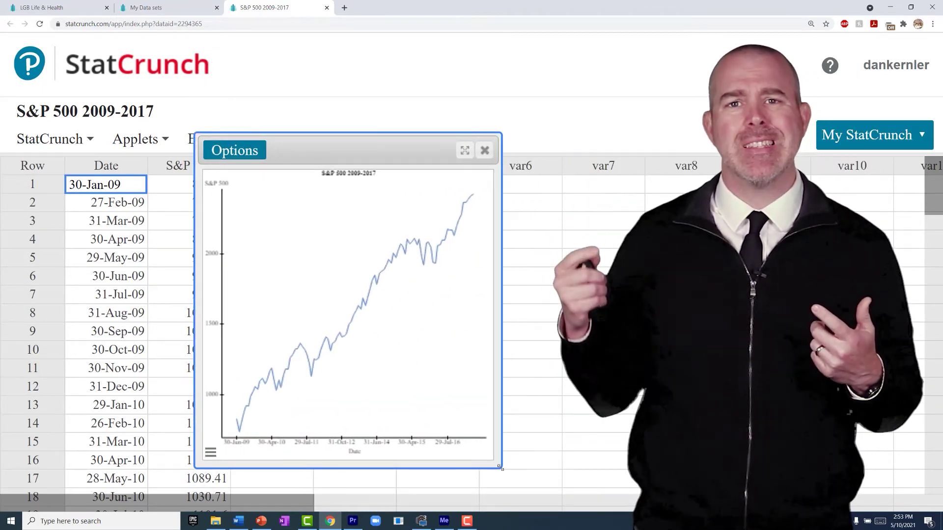
{"action": "left_click_drag", "start_coordinate": [495, 479], "coordinate": [872, 506]}
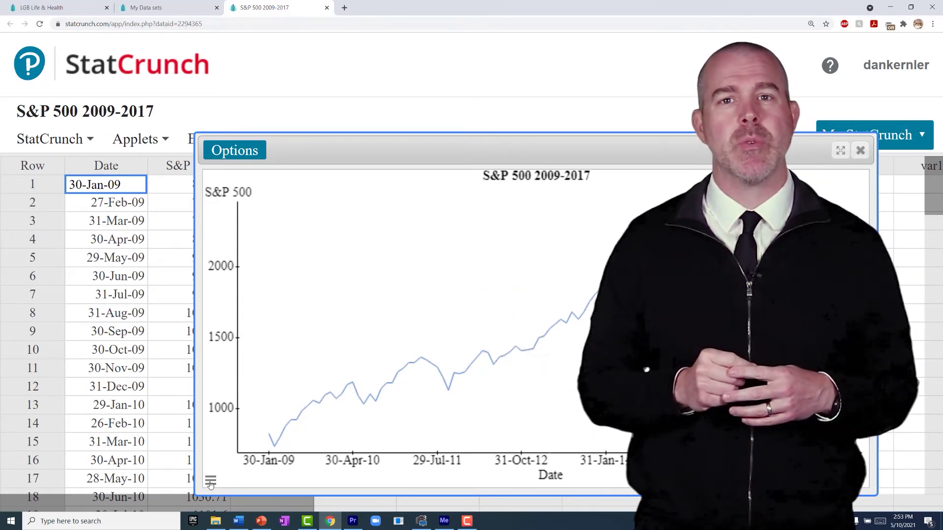
{"action": "left_click", "coordinate": [209, 484]}
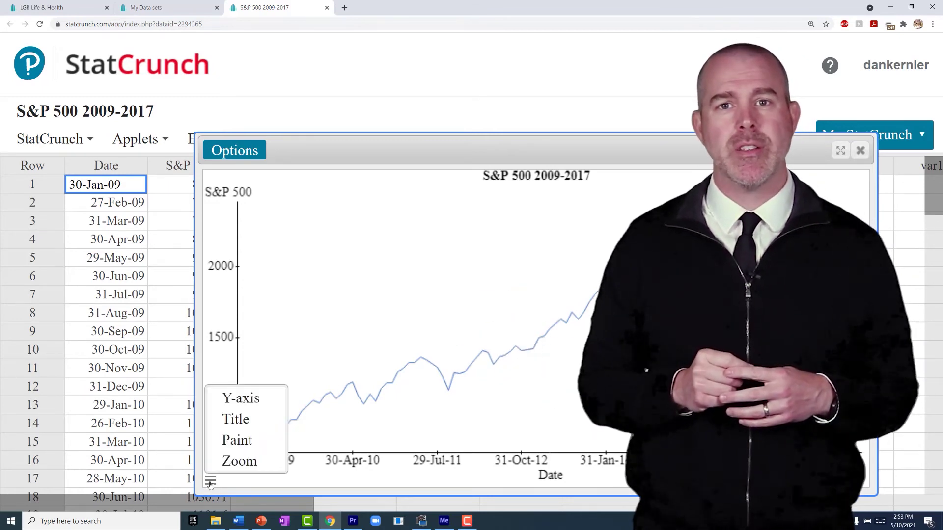
Step: Set the vertical axis minimum 0 and maximum 2500, then reposition and narrow the graph window
{"action": "left_click", "coordinate": [244, 401]}
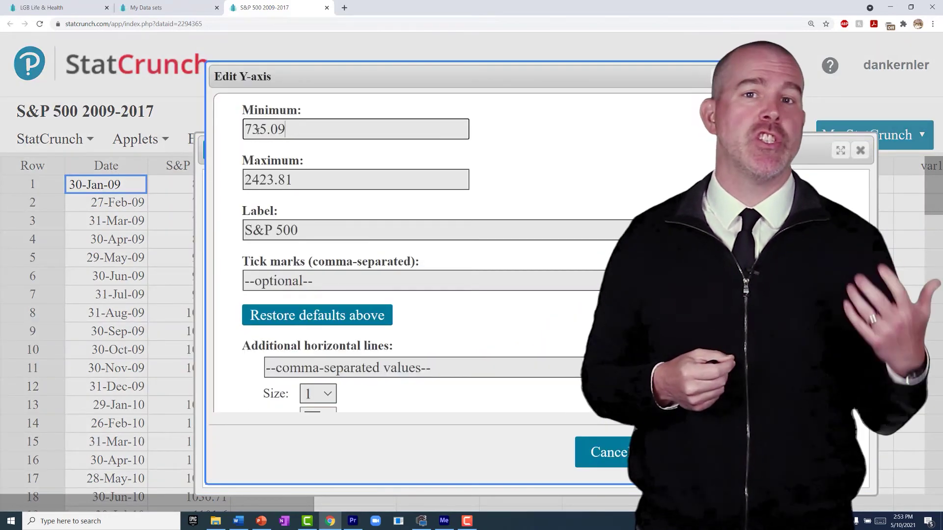
{"action": "key", "text": "ctrl+a"}
{"action": "type", "text": "0"}
{"action": "key", "text": "Tab"}
{"action": "type", "text": "2500"}
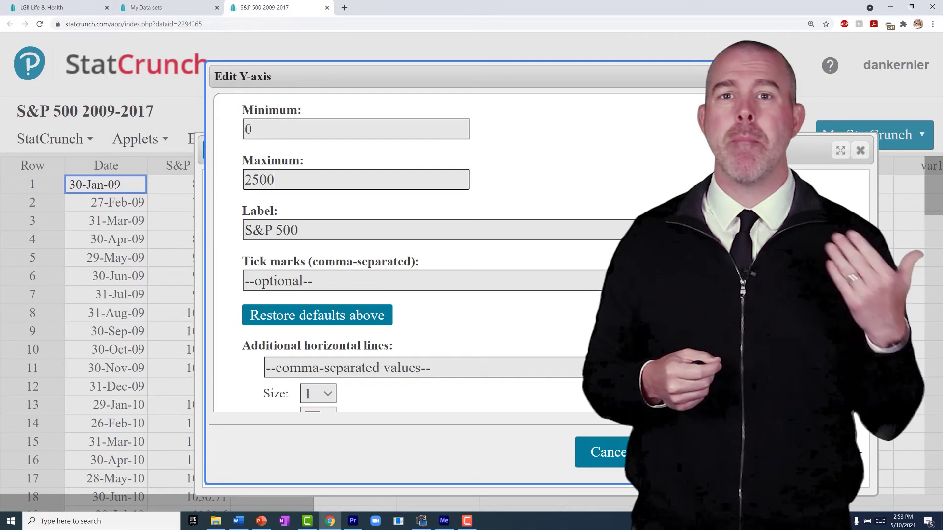
{"action": "key", "text": "Return"}
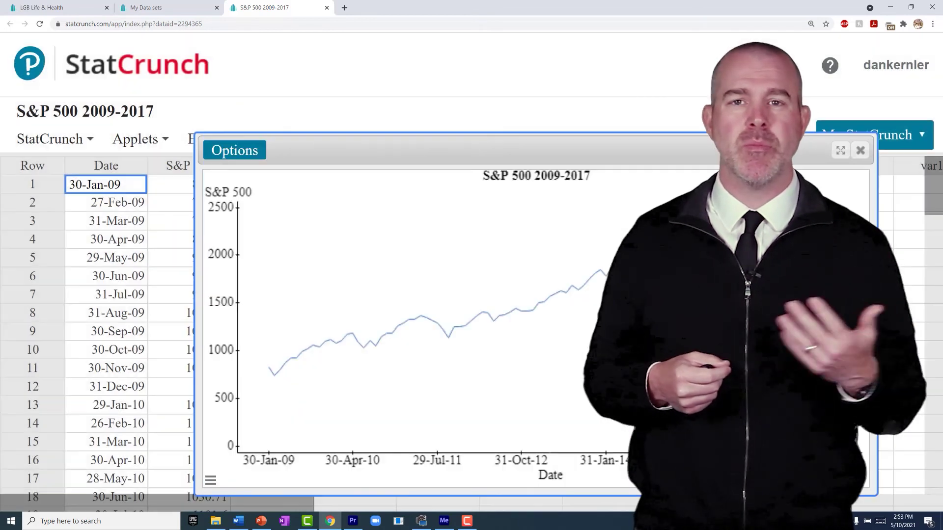
{"action": "left_click_drag", "start_coordinate": [486, 138], "coordinate": [349, 134]}
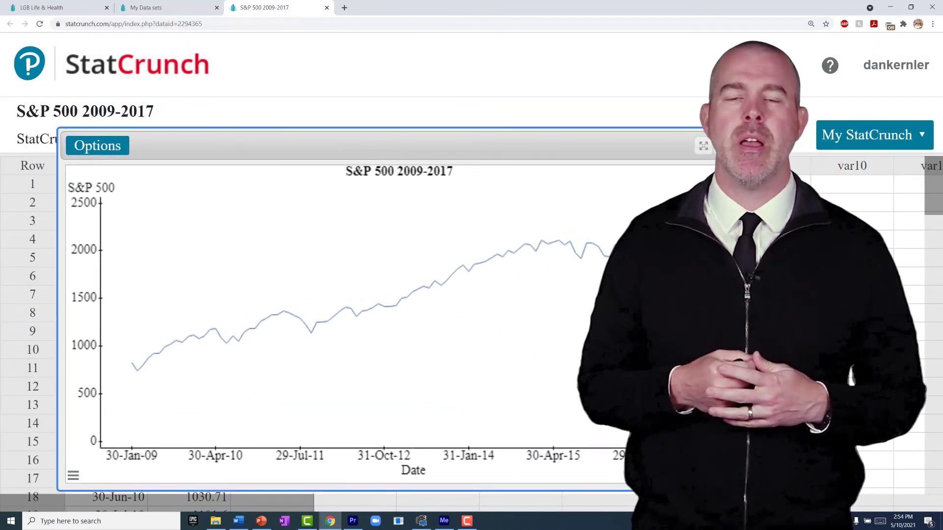
{"action": "left_click_drag", "start_coordinate": [731, 487], "coordinate": [616, 483]}
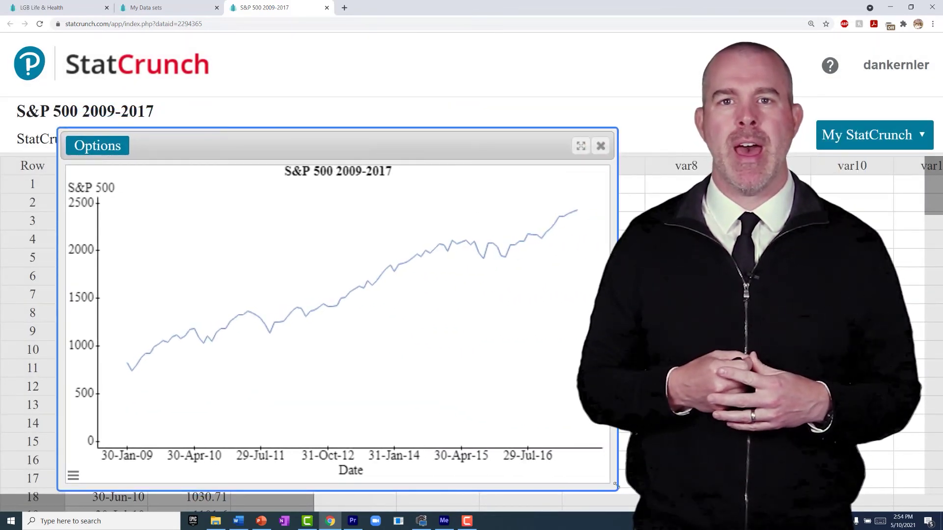